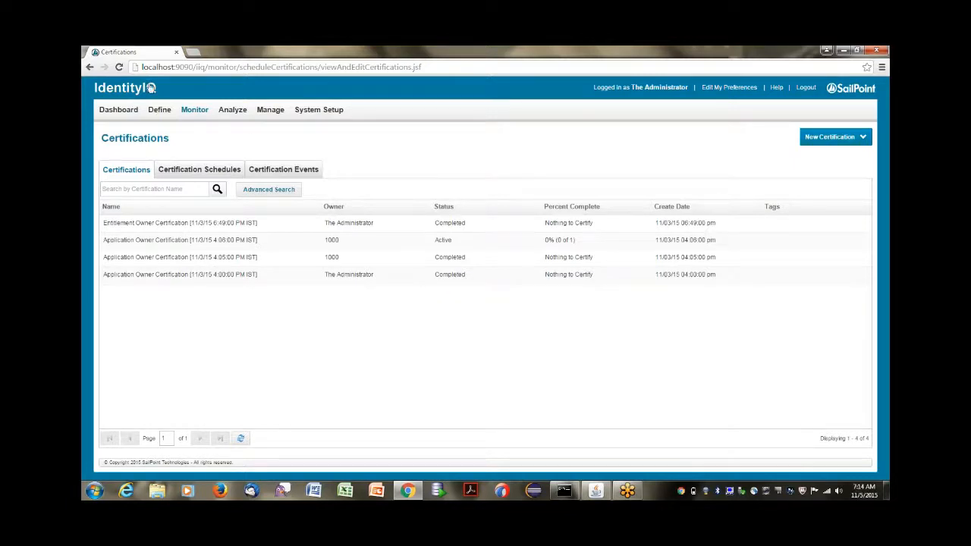
Open the Business Process Editor and look through the list of existing processes
mouse_move(155, 112)
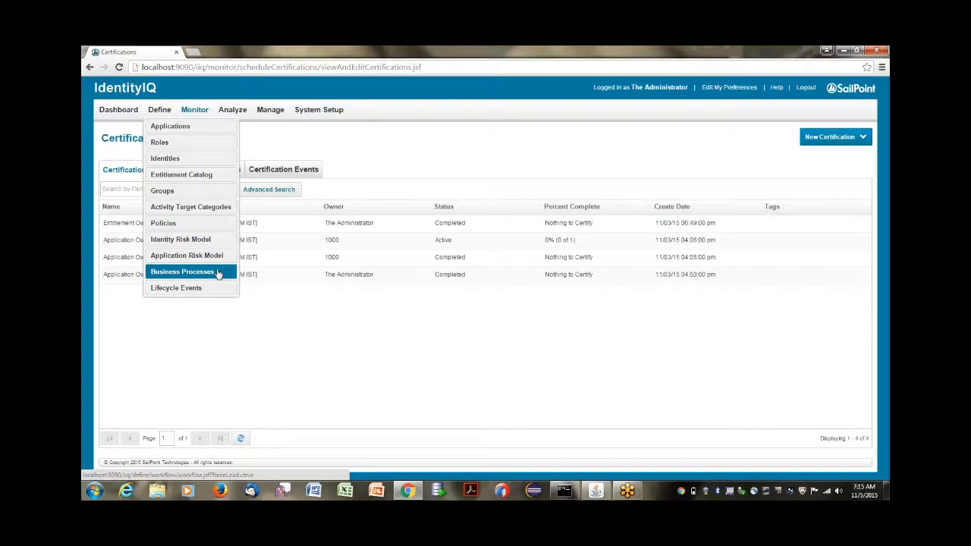
click(218, 273)
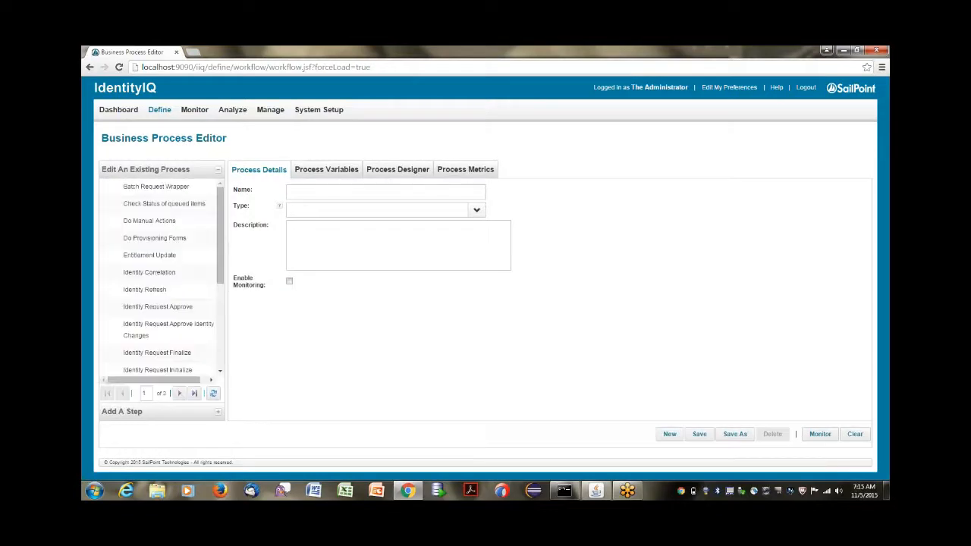
drag(219, 208, 211, 304)
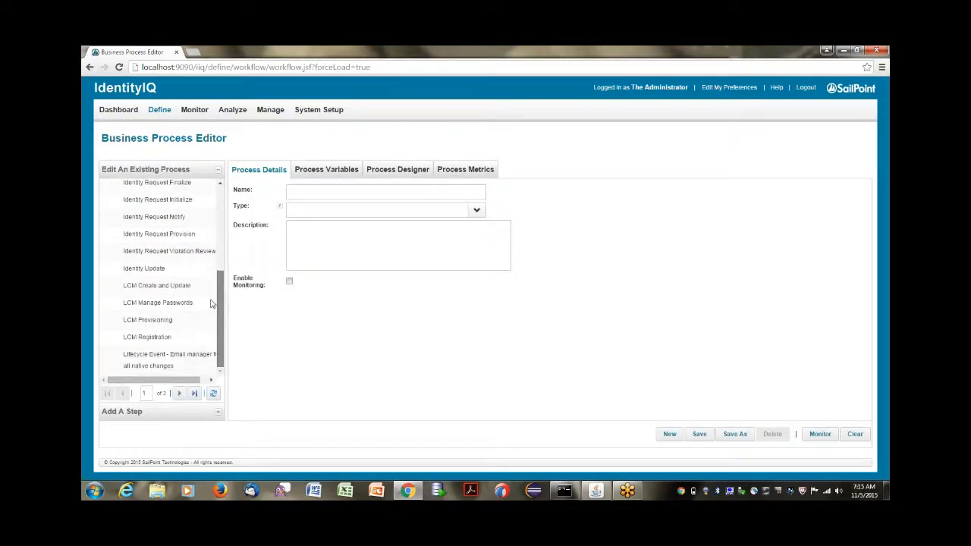
scroll(210, 274, up, 2)
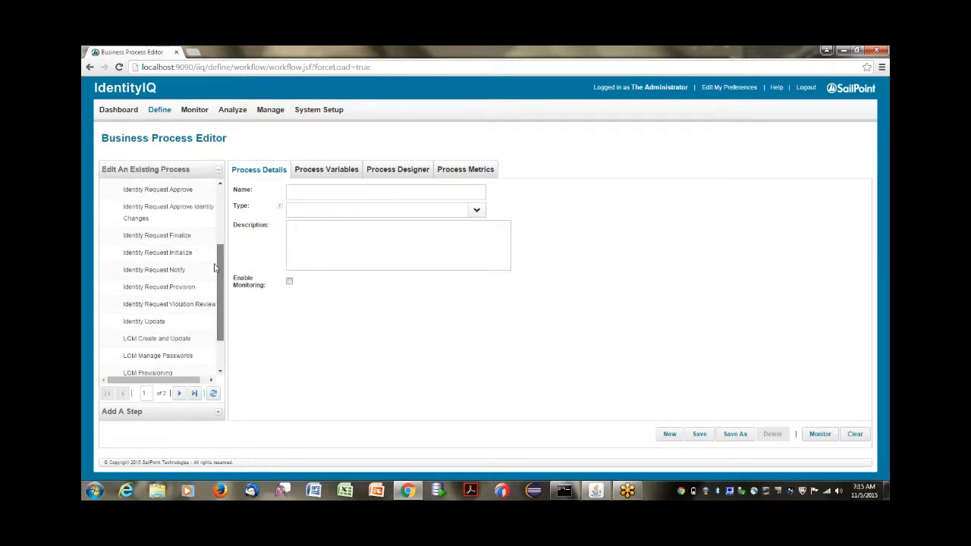
scroll(212, 270, down, 1)
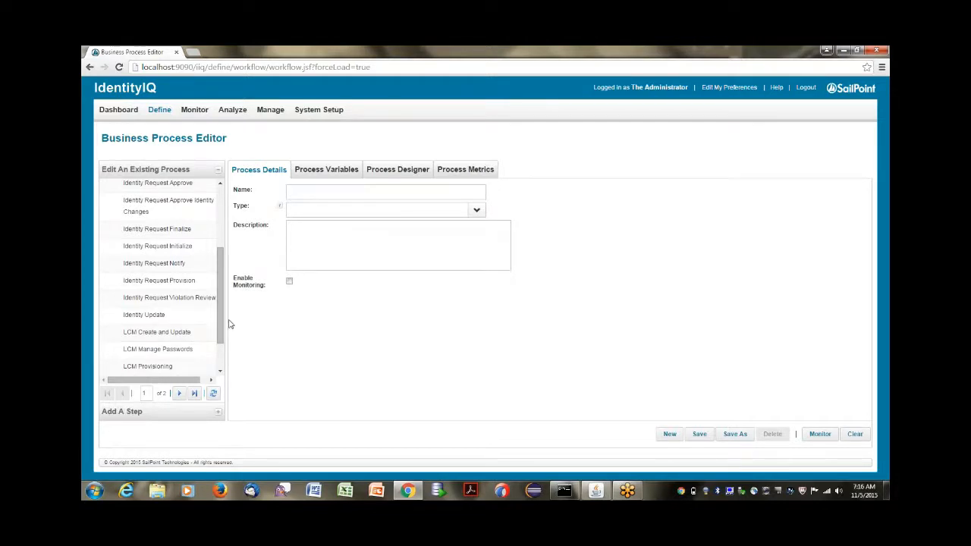
drag(220, 325, 214, 241)
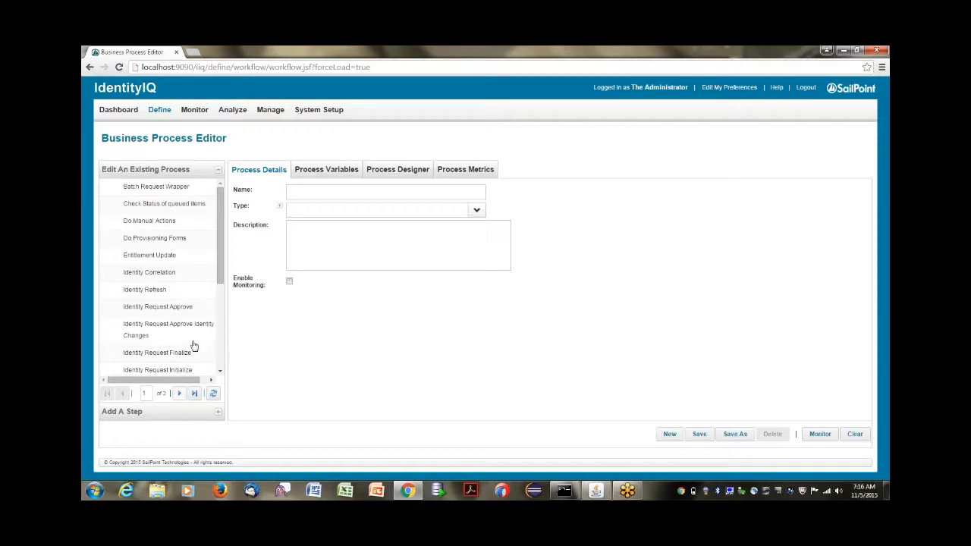
Start a new business process named sdfasdf and view the available process types
click(669, 434)
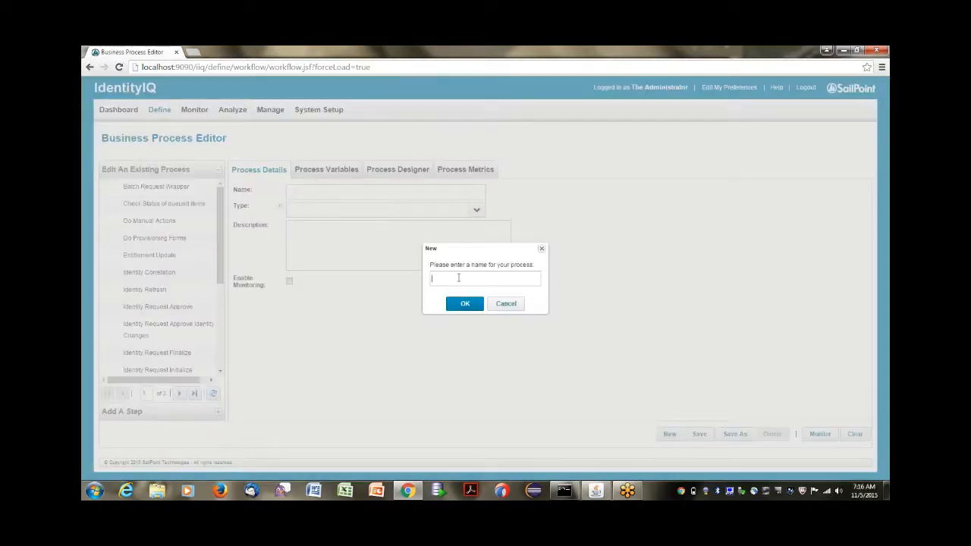
text(sdfasdf)
key(Return)
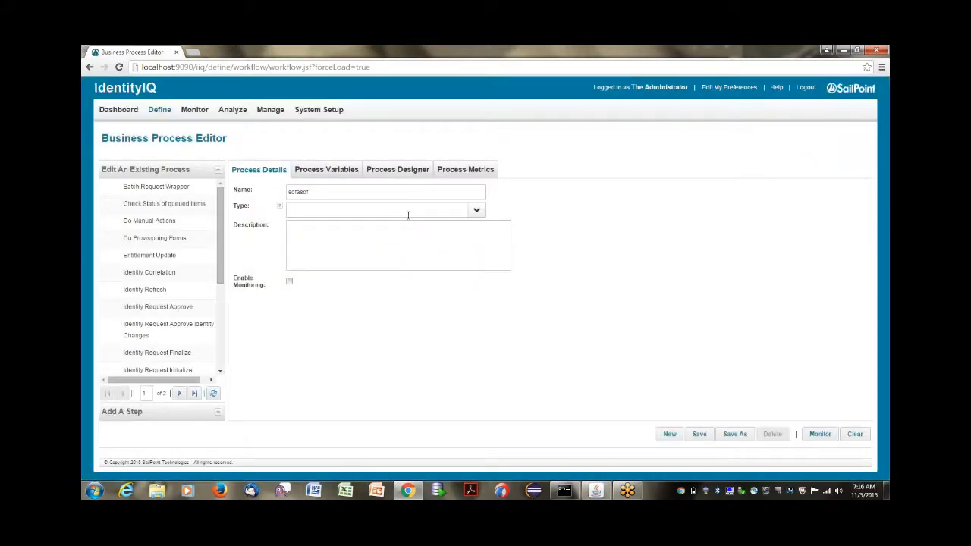
click(477, 211)
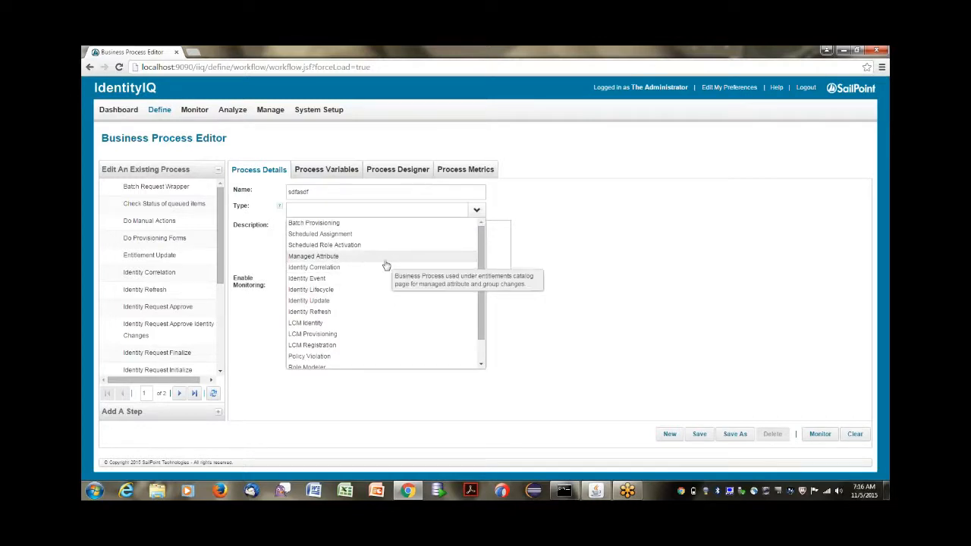
click(252, 320)
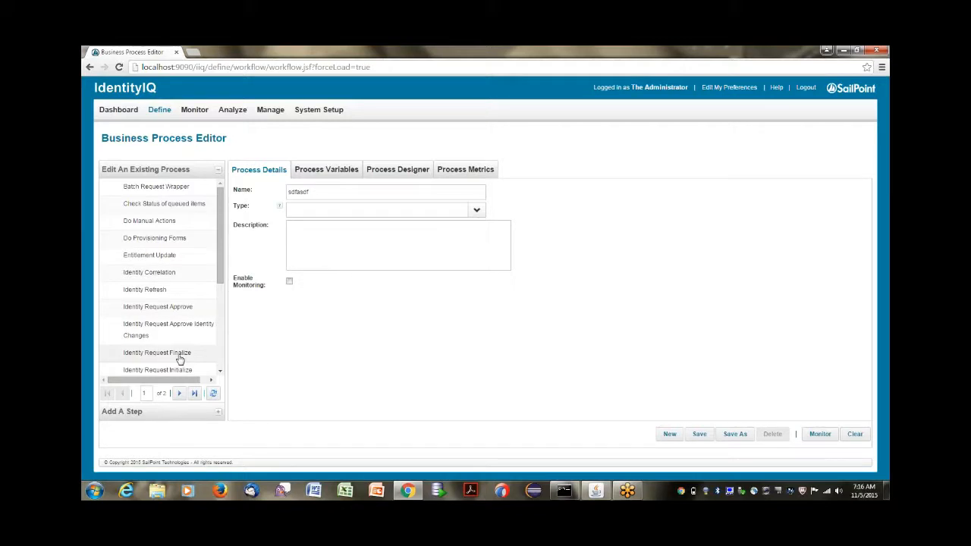
Load the existing Identity Request Notify process, discarding the unsaved new process
scroll(217, 294, down, 3)
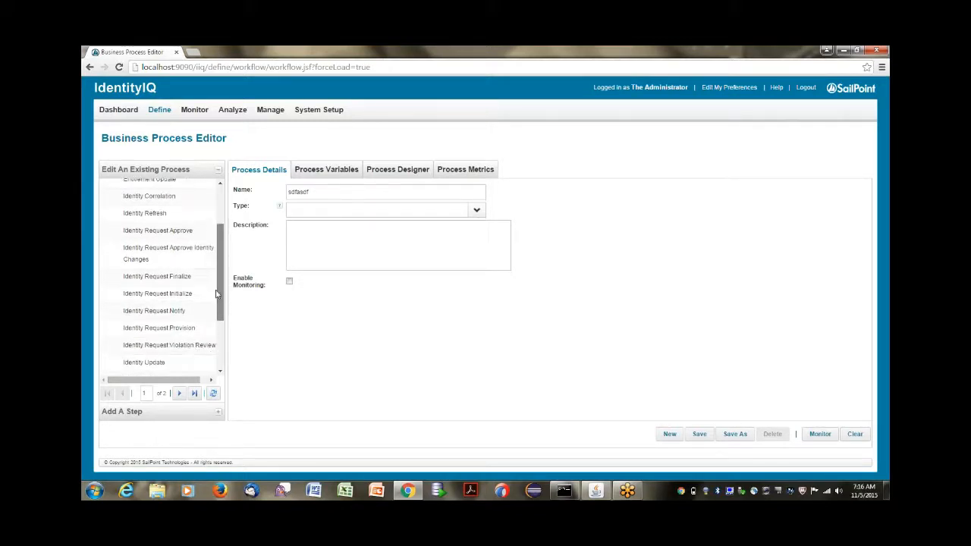
scroll(216, 294, down, 3)
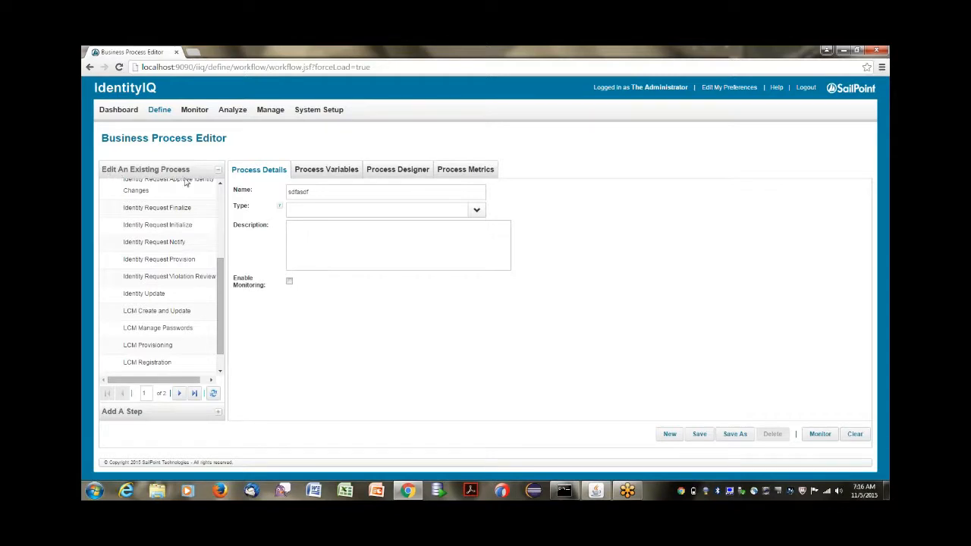
click(157, 240)
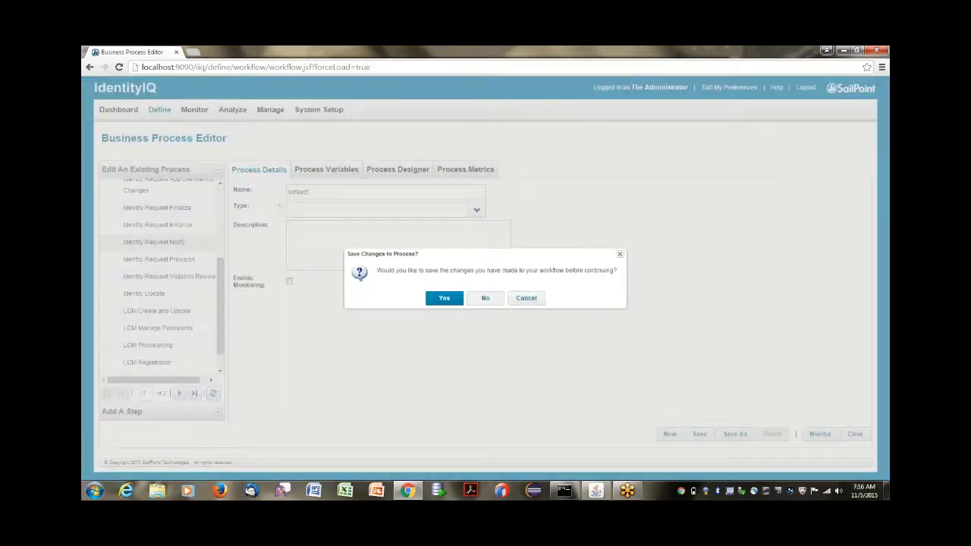
click(485, 297)
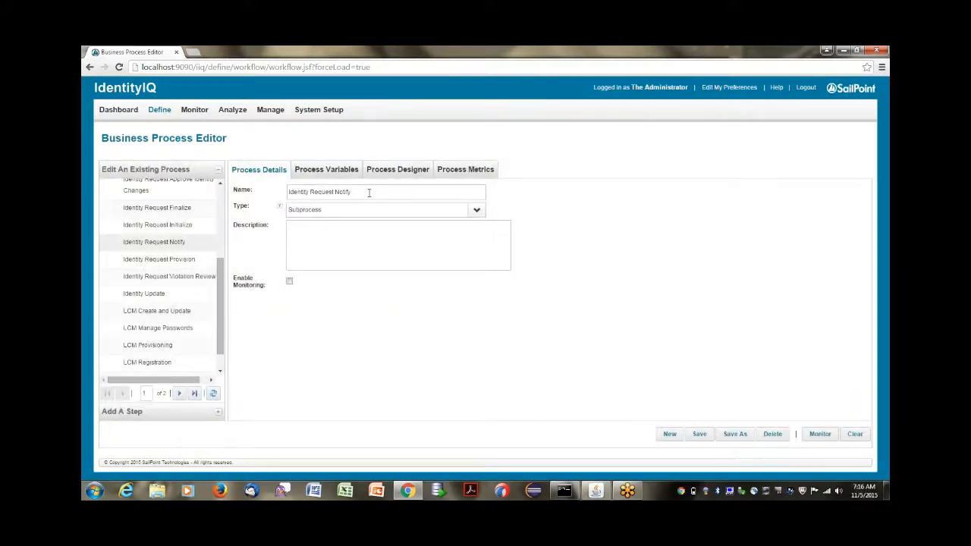
Review the name of the Identity Request Notify process and the full list of selectable process types
triple_click(339, 196)
click(474, 212)
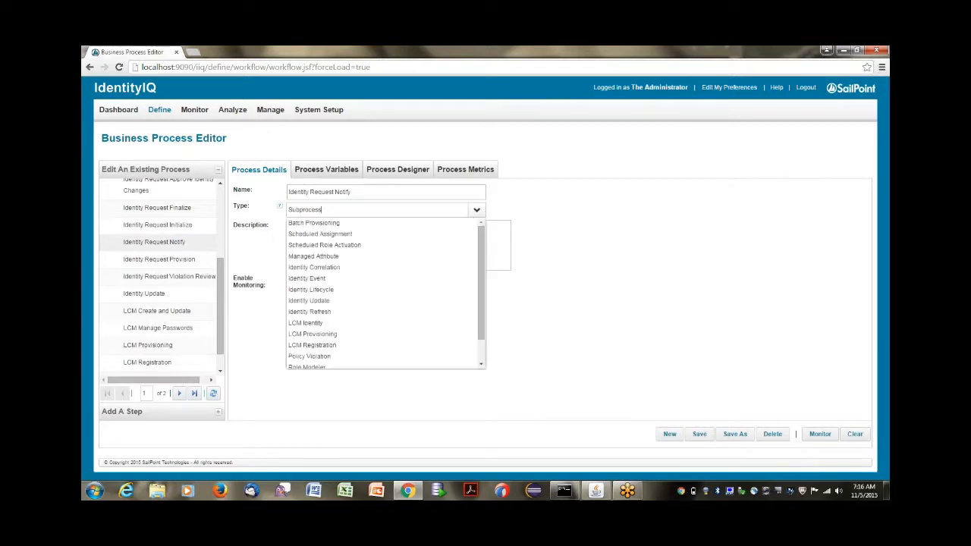
drag(480, 289, 465, 255)
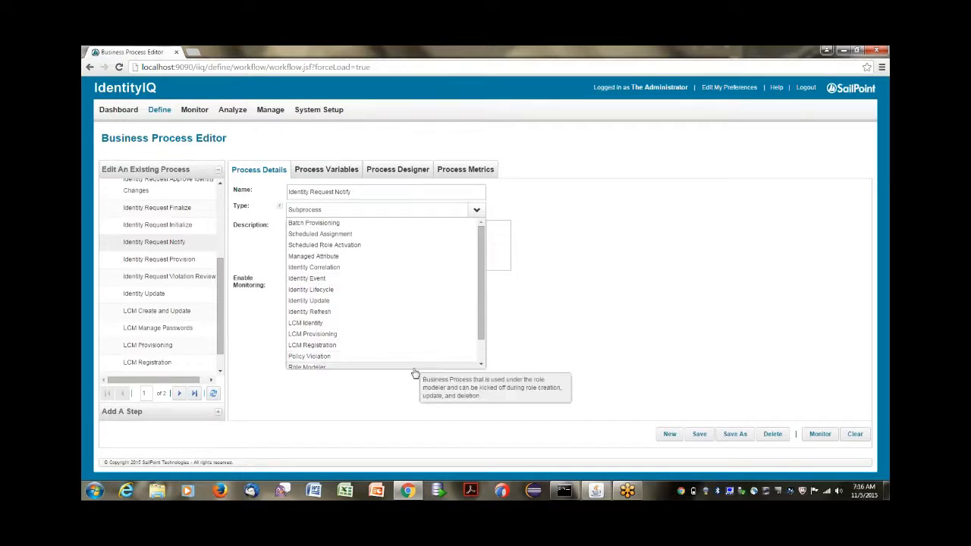
click(481, 365)
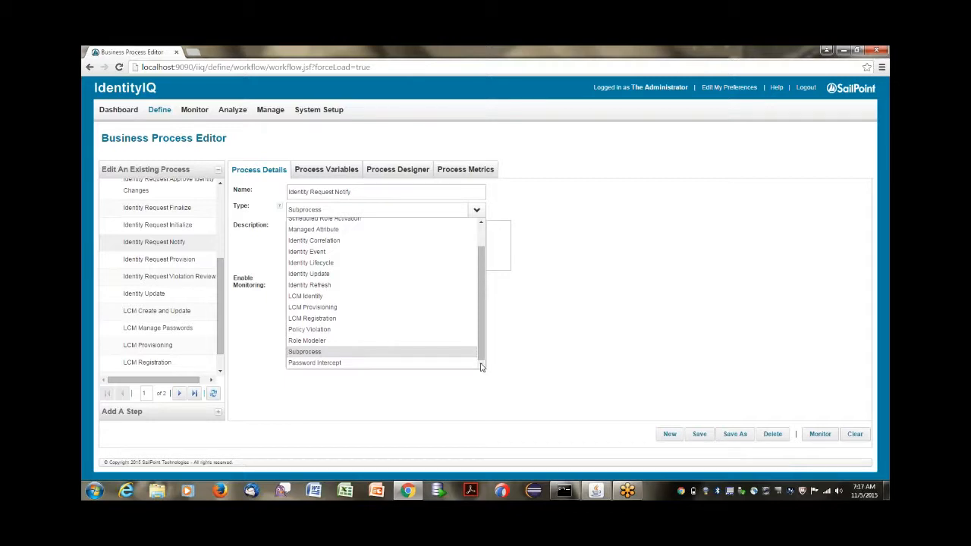
click(247, 339)
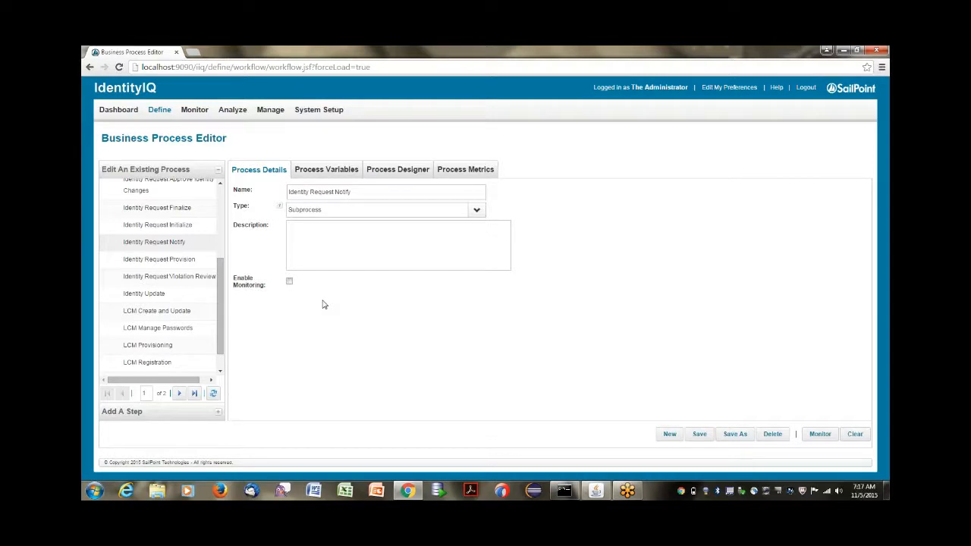
Load the Identity Update process and show its process variables in the advanced view
click(190, 296)
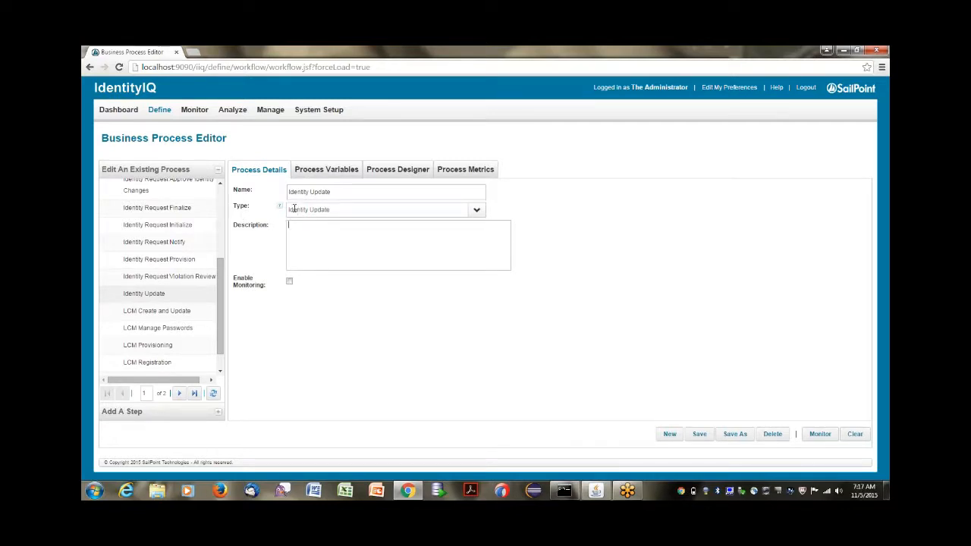
click(304, 246)
click(321, 171)
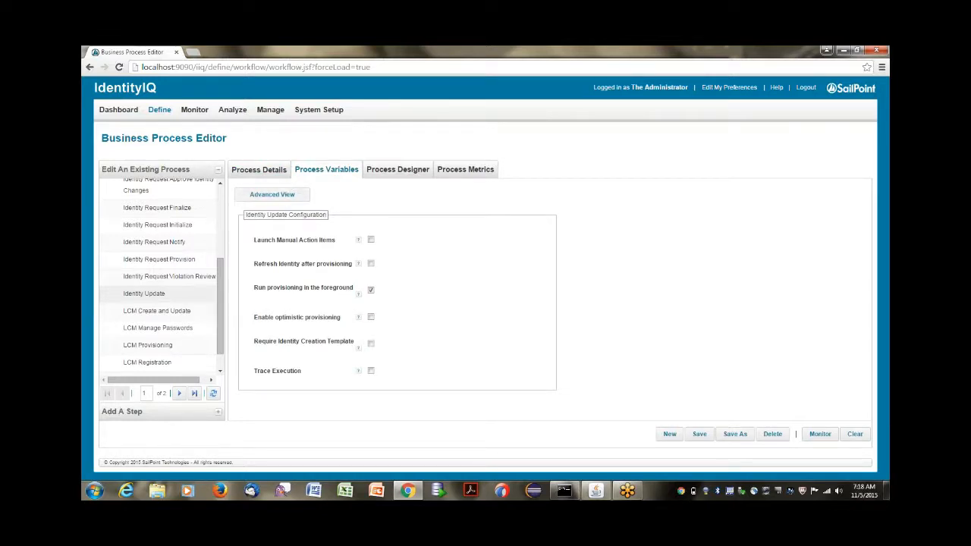
click(371, 290)
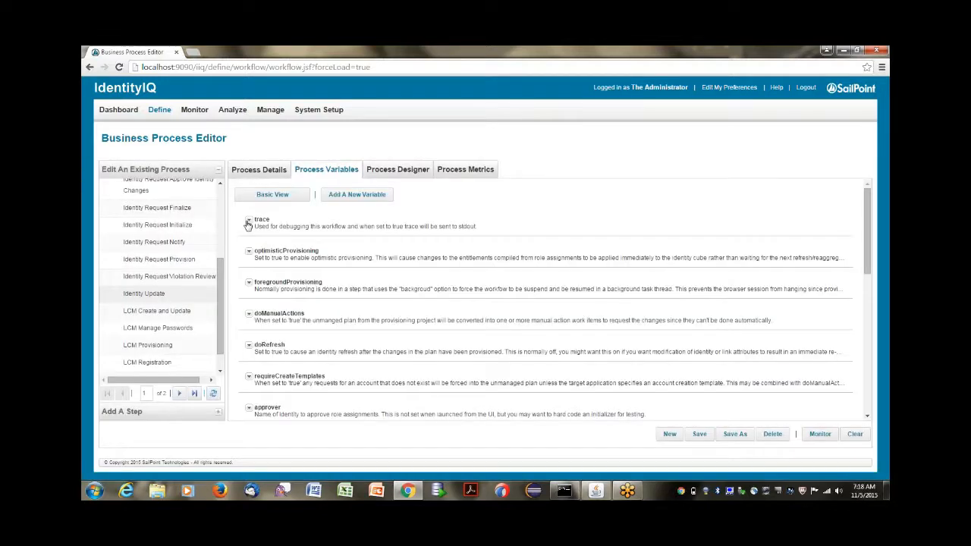
Expand the trace variable, review its description and initial value, and collapse it again
mouse_move(870, 243)
mouse_down()
mouse_move(872, 399)
mouse_move(872, 296)
mouse_move(533, 228)
mouse_up()
click(249, 221)
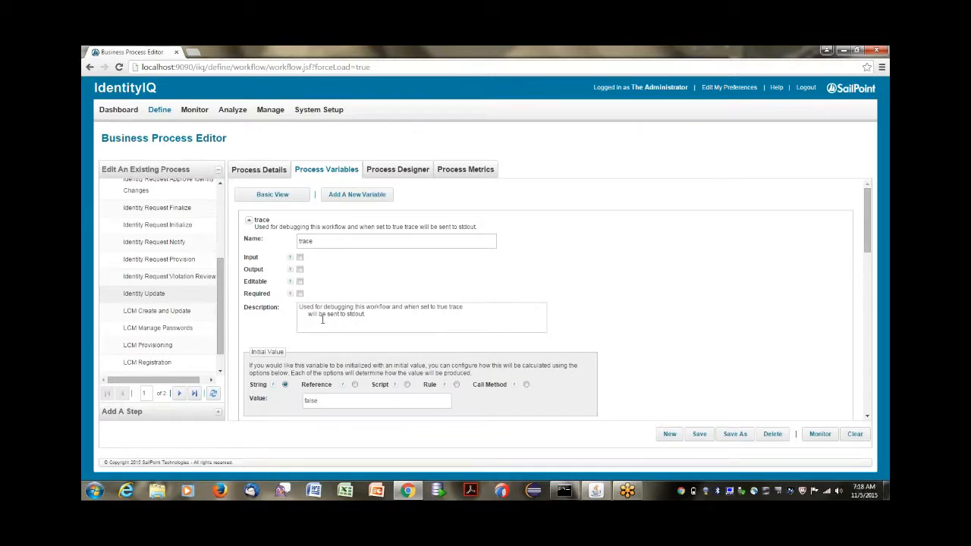
drag(368, 314, 300, 302)
click(357, 289)
double_click(324, 404)
click(250, 223)
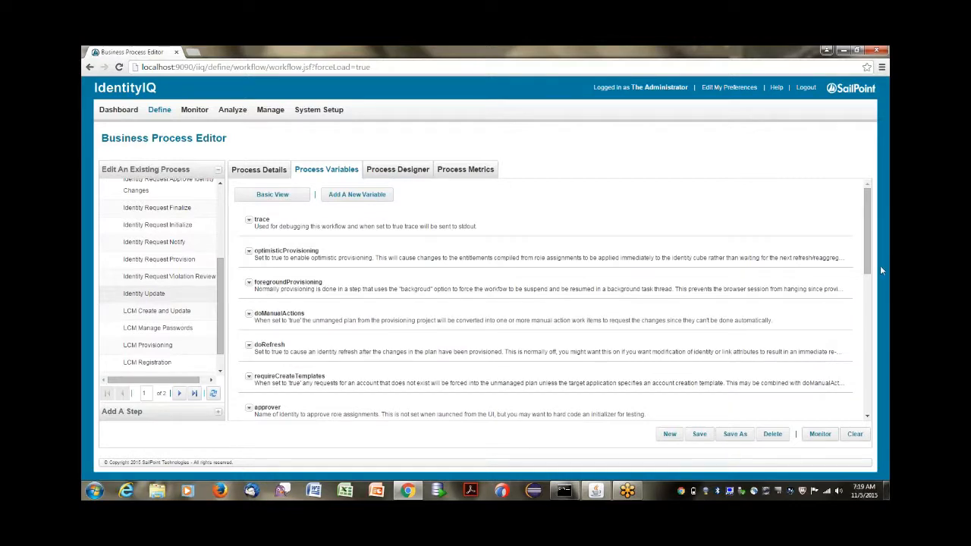
Expand the identityName variable and examine its name, input and required flags, and initial value options
drag(874, 265, 878, 307)
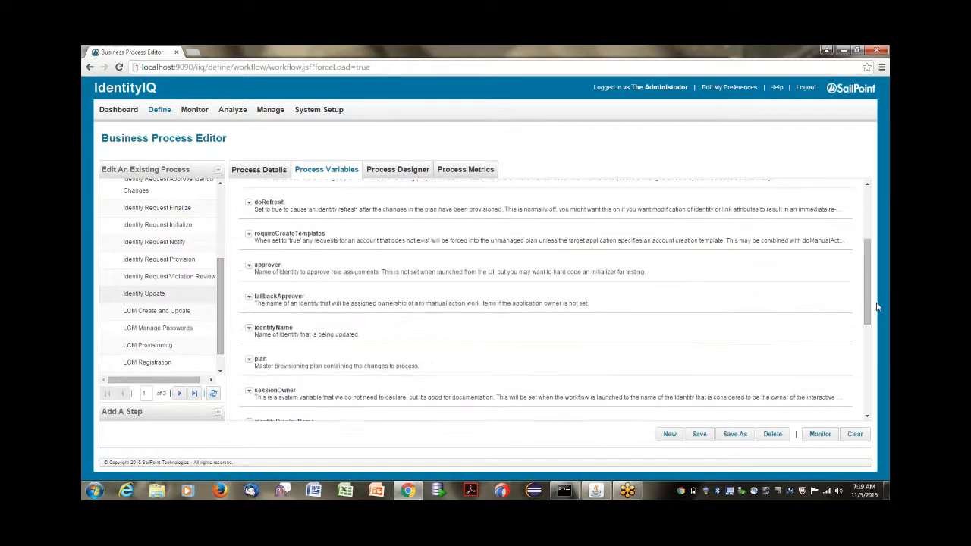
click(273, 331)
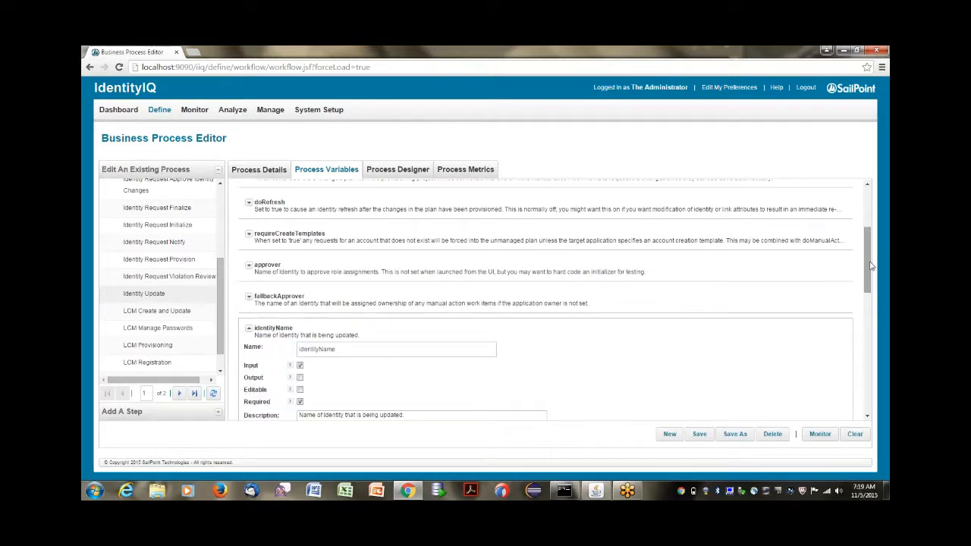
scroll(869, 267, down, 2)
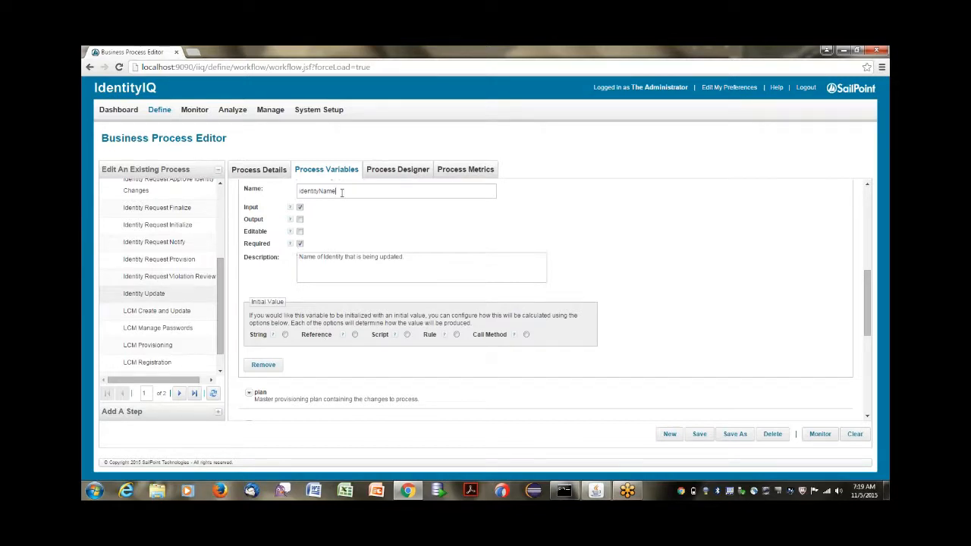
drag(343, 192, 296, 194)
click(665, 260)
Expand the plan and sessionOwner variables and examine their flags, descriptions and initial value options
click(260, 393)
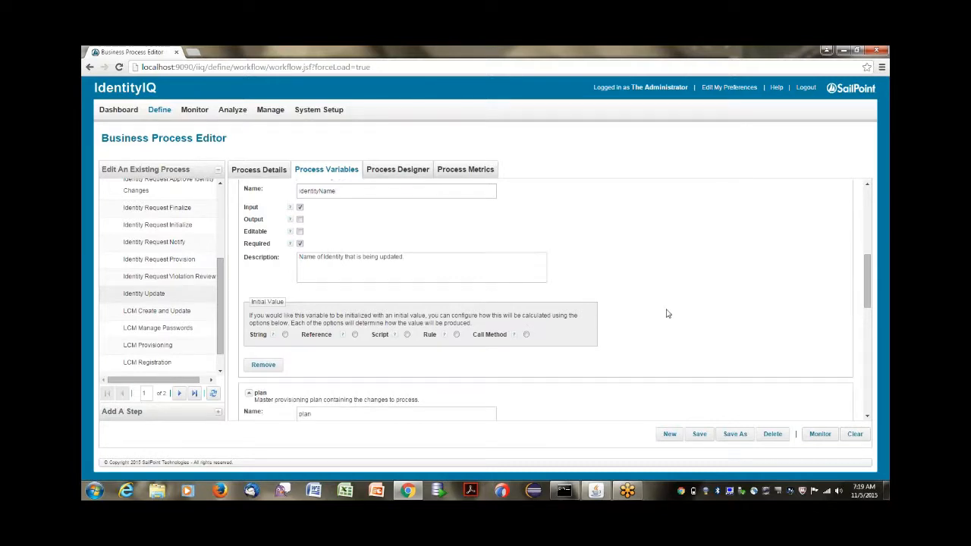
drag(869, 282, 873, 321)
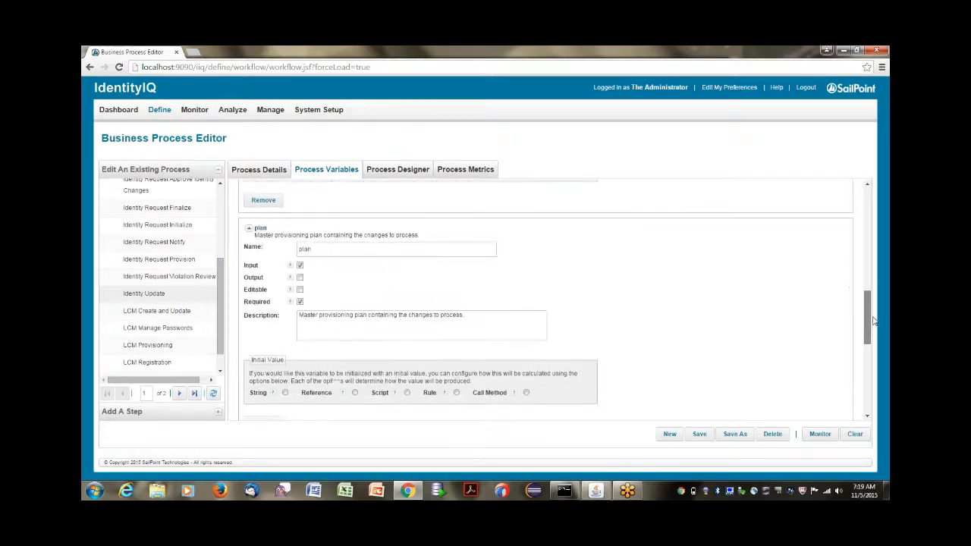
scroll(283, 293, down, 3)
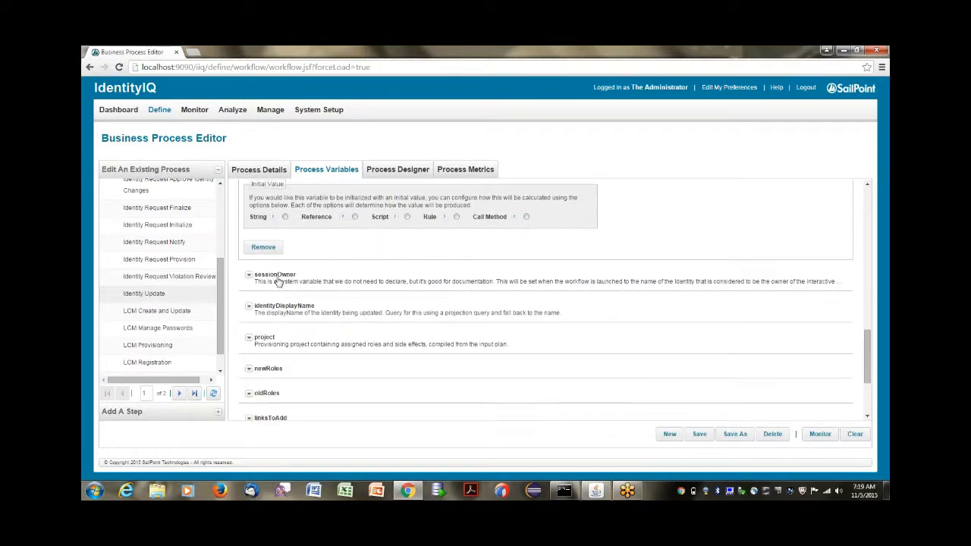
click(277, 281)
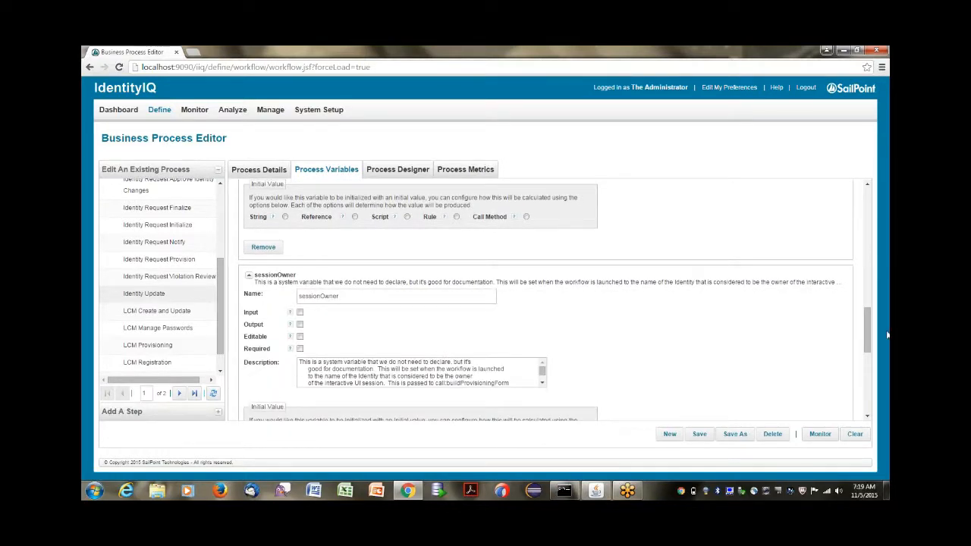
scroll(872, 334, down, 3)
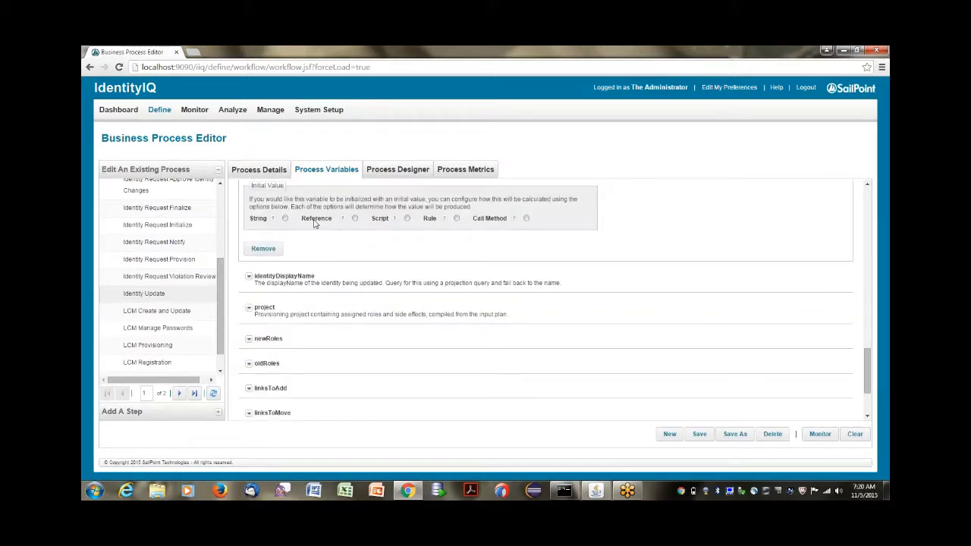
mouse_move(870, 370)
mouse_down()
mouse_move(860, 356)
mouse_move(863, 407)
mouse_move(850, 326)
mouse_move(864, 206)
mouse_up()
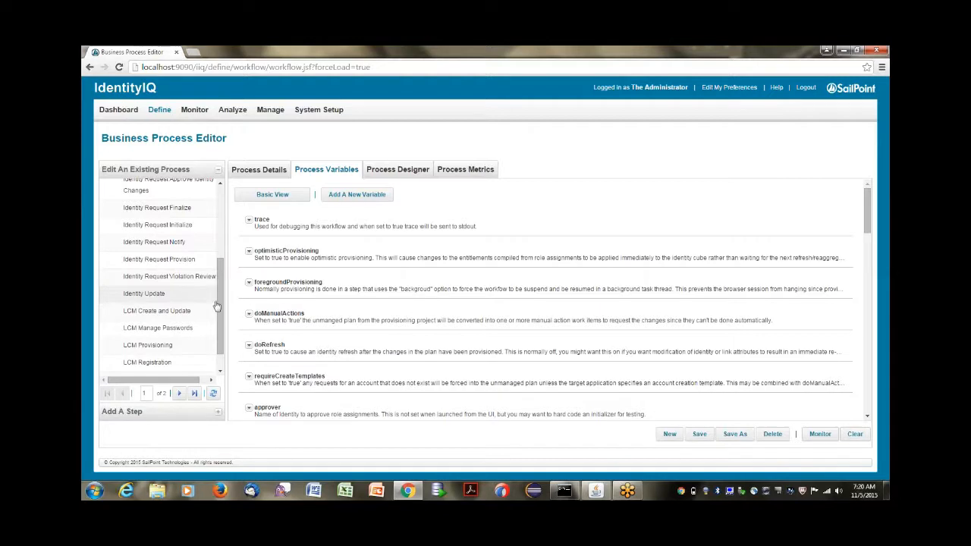
drag(218, 306, 222, 210)
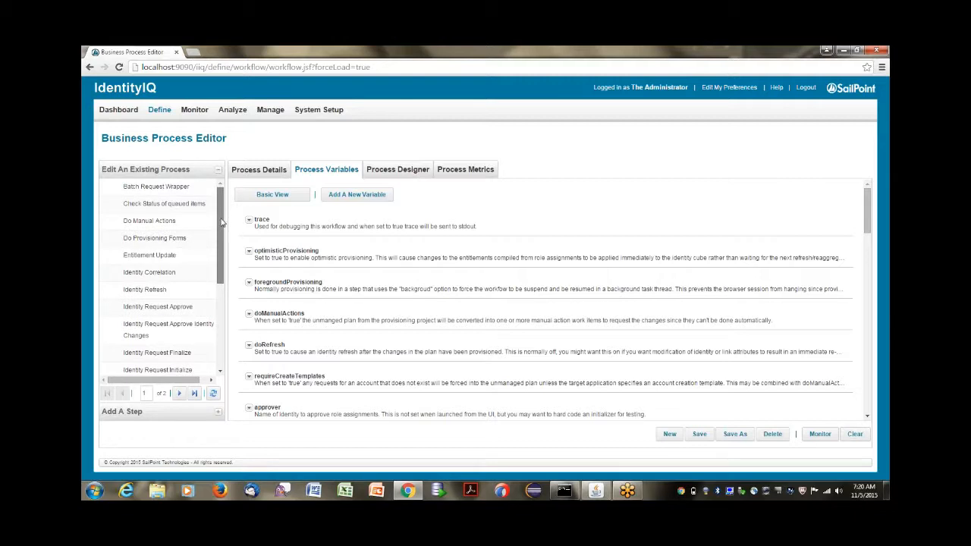
drag(221, 233, 219, 323)
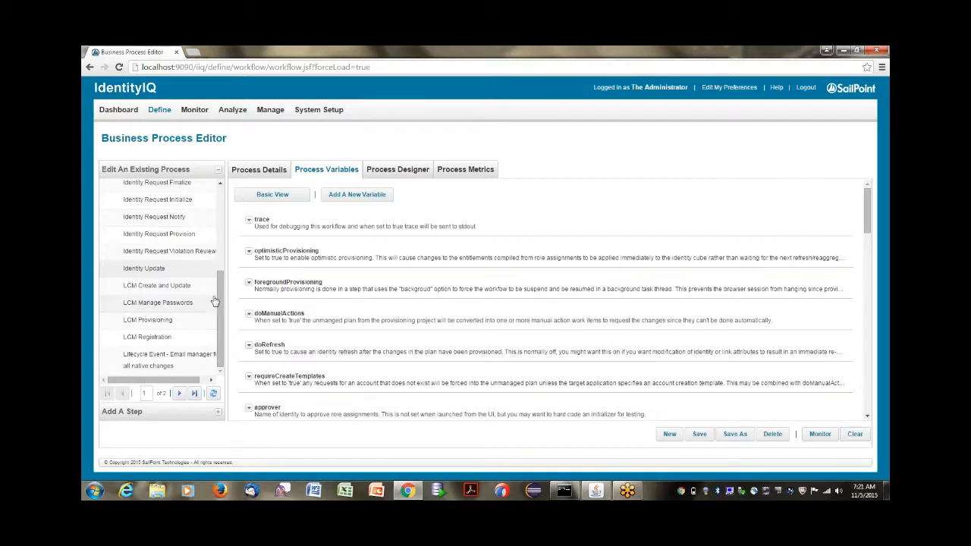
mouse_move(218, 330)
mouse_down()
mouse_move(217, 276)
mouse_move(215, 322)
mouse_up()
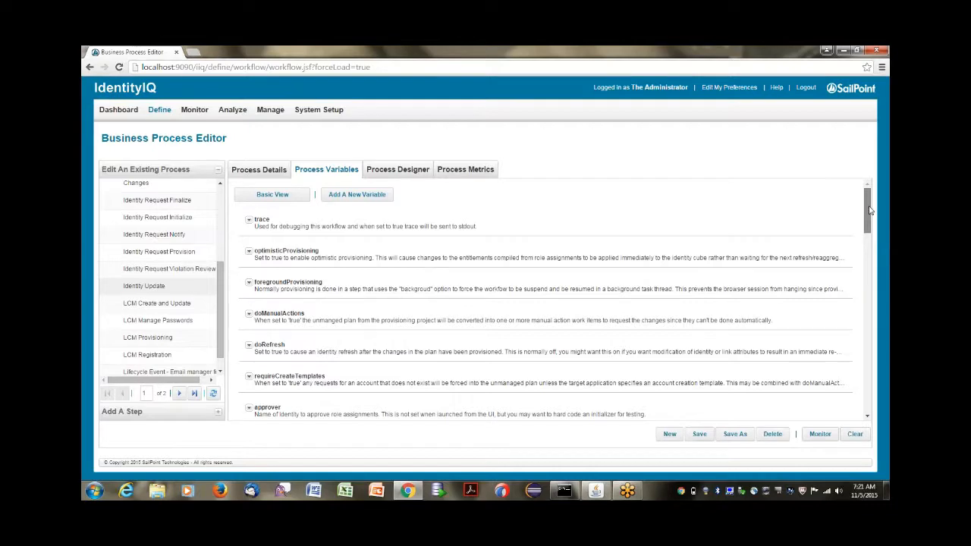
drag(871, 210, 863, 259)
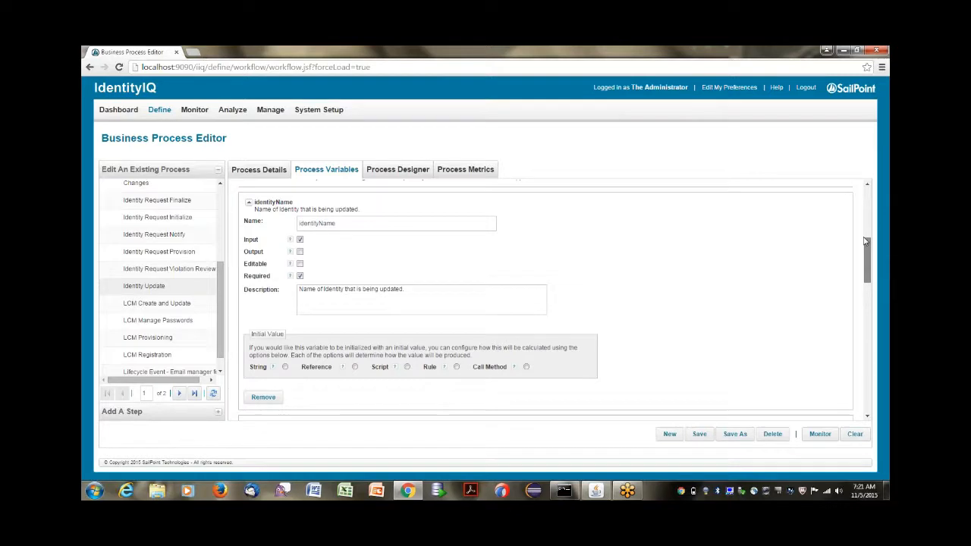
drag(865, 242, 866, 191)
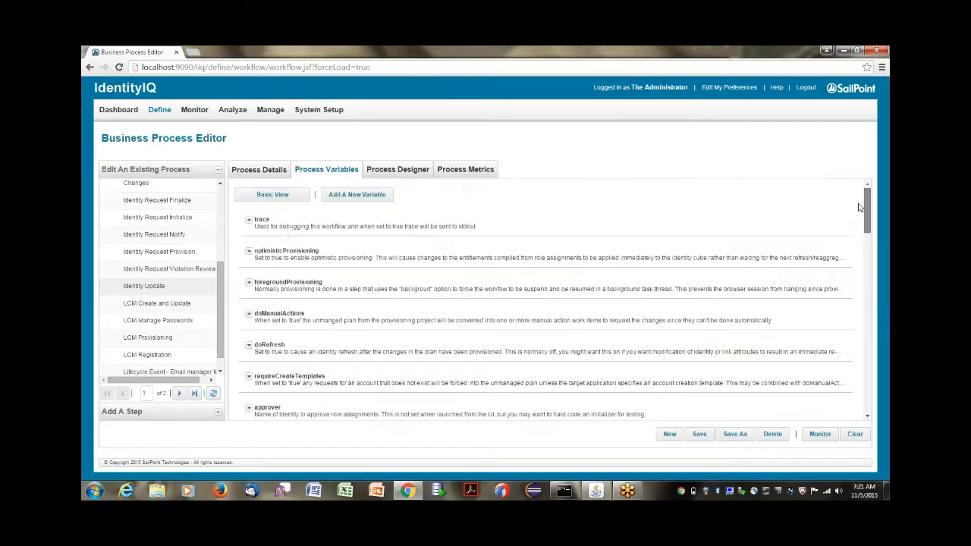
Expand the trace variable and examine its String initial value settings
click(263, 220)
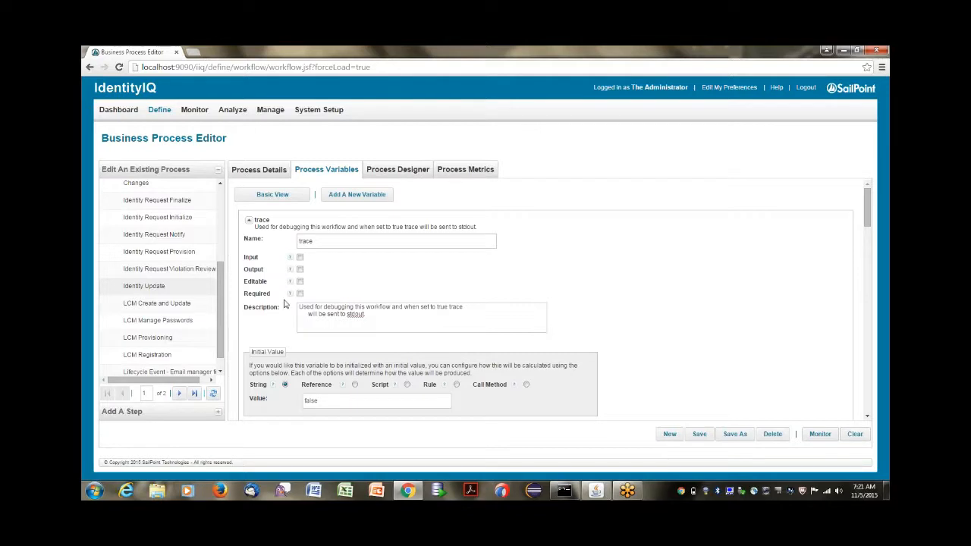
drag(871, 212, 871, 226)
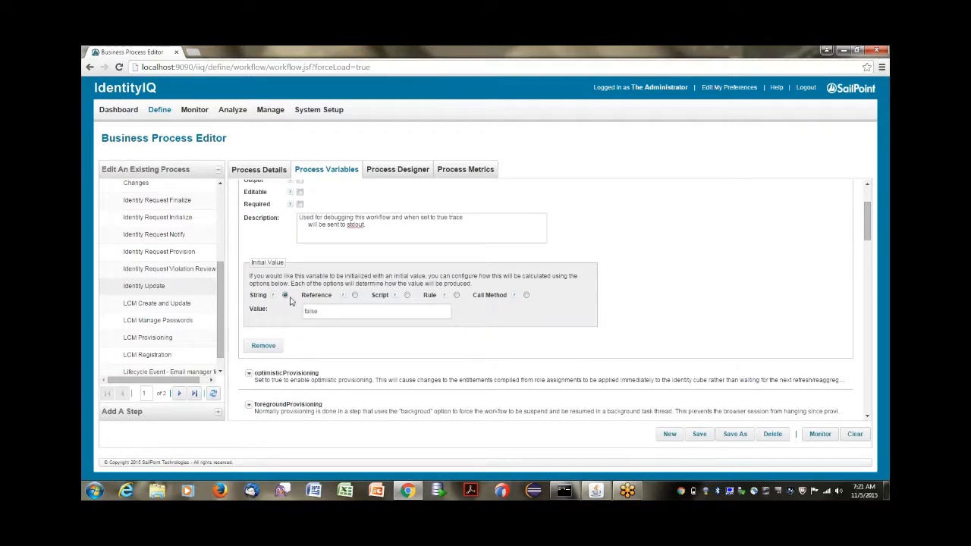
drag(324, 314, 300, 312)
click(301, 319)
double_click(324, 313)
click(362, 309)
Switch the trace variable's initial value source to Call Method and list the available methods
click(527, 295)
click(442, 313)
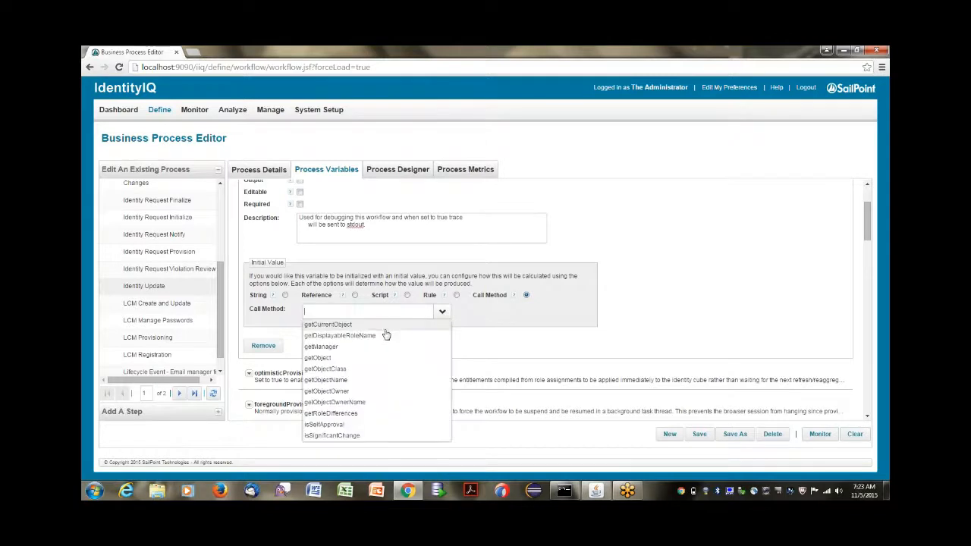